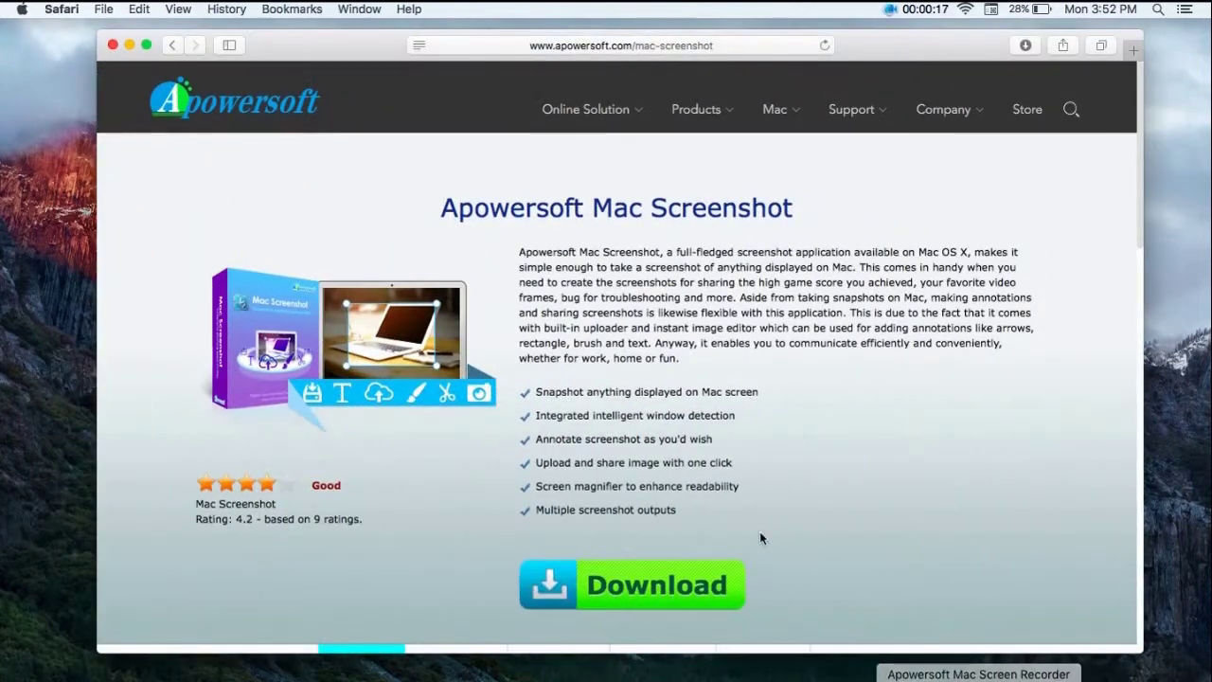
# Step: Download the Apowersoft app, check its hotkey Options, and nudge the dog-01.jpg Preview window up
pyautogui.click(1027, 47)
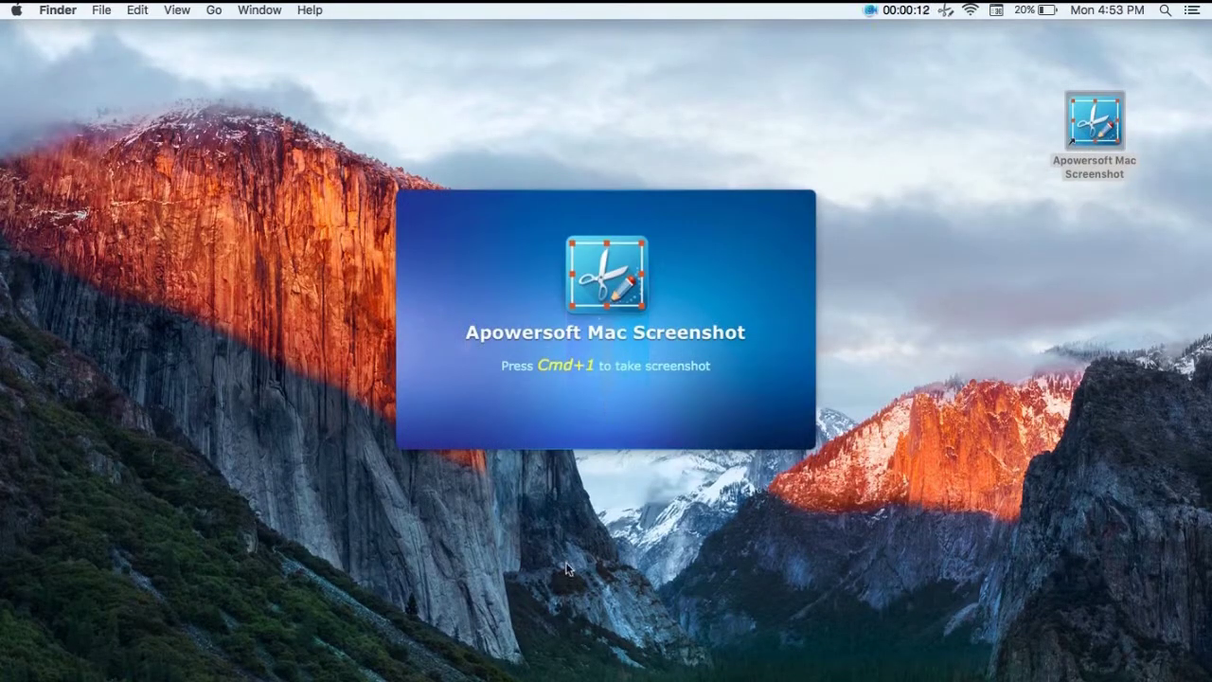
pyautogui.click(946, 11)
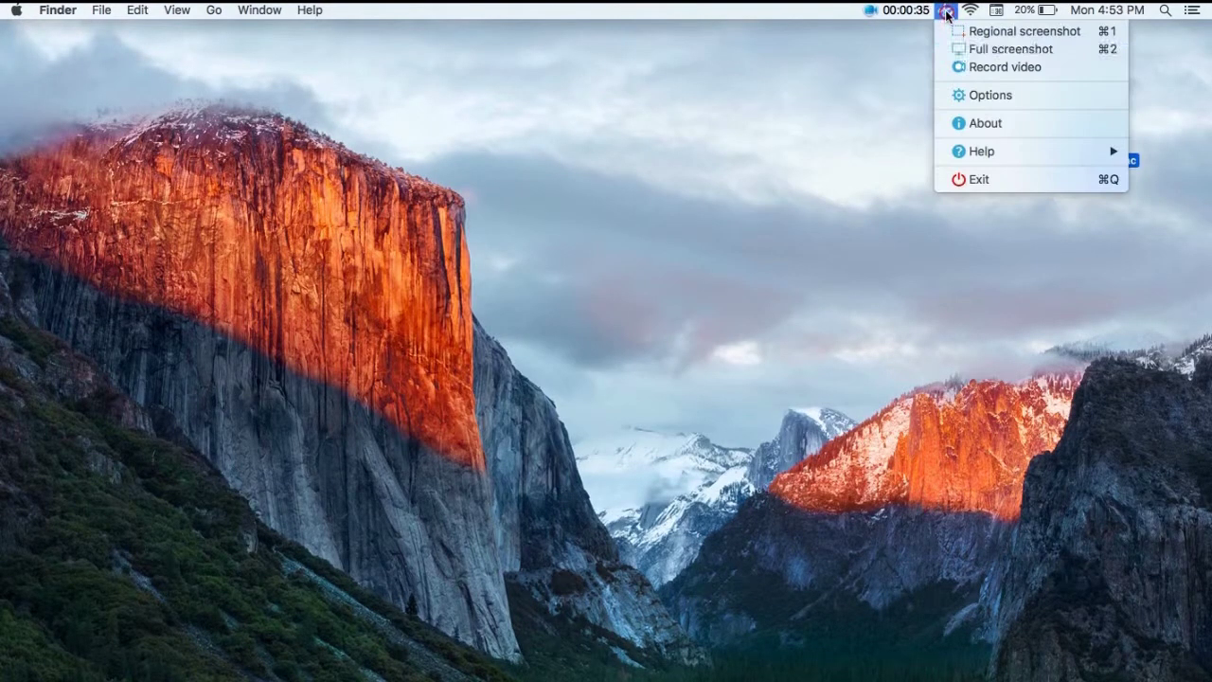
pyautogui.click(978, 96)
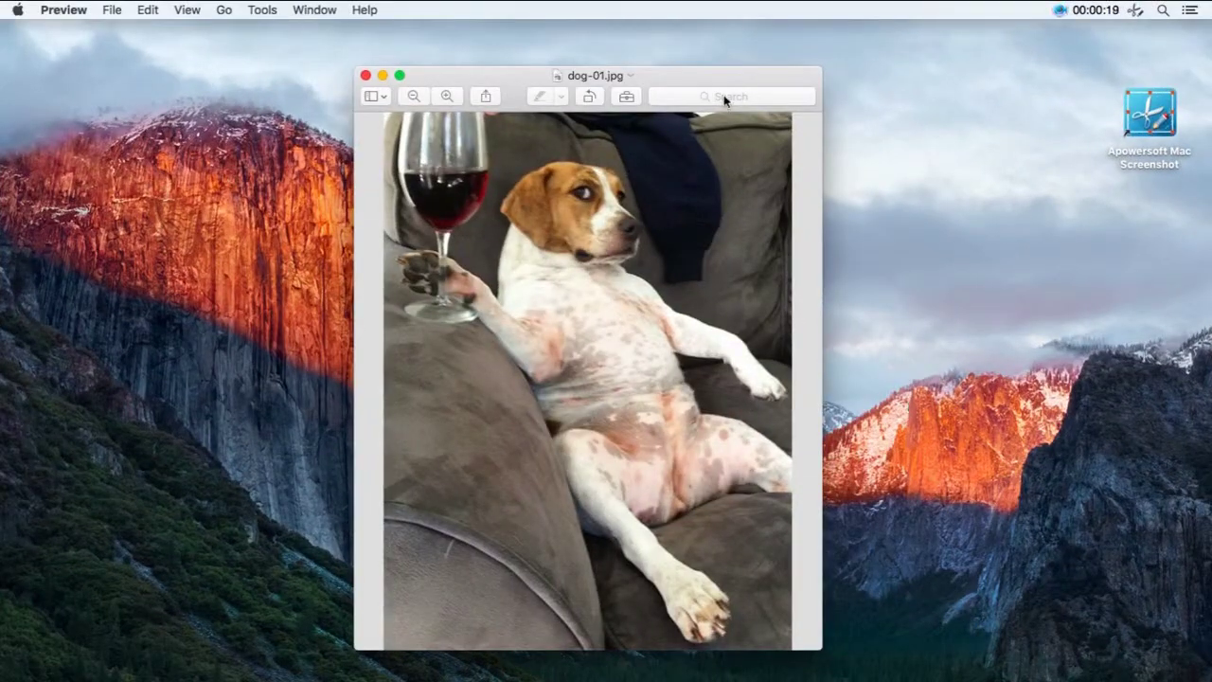
pyautogui.moveTo(711, 82); pyautogui.dragTo(713, 67)
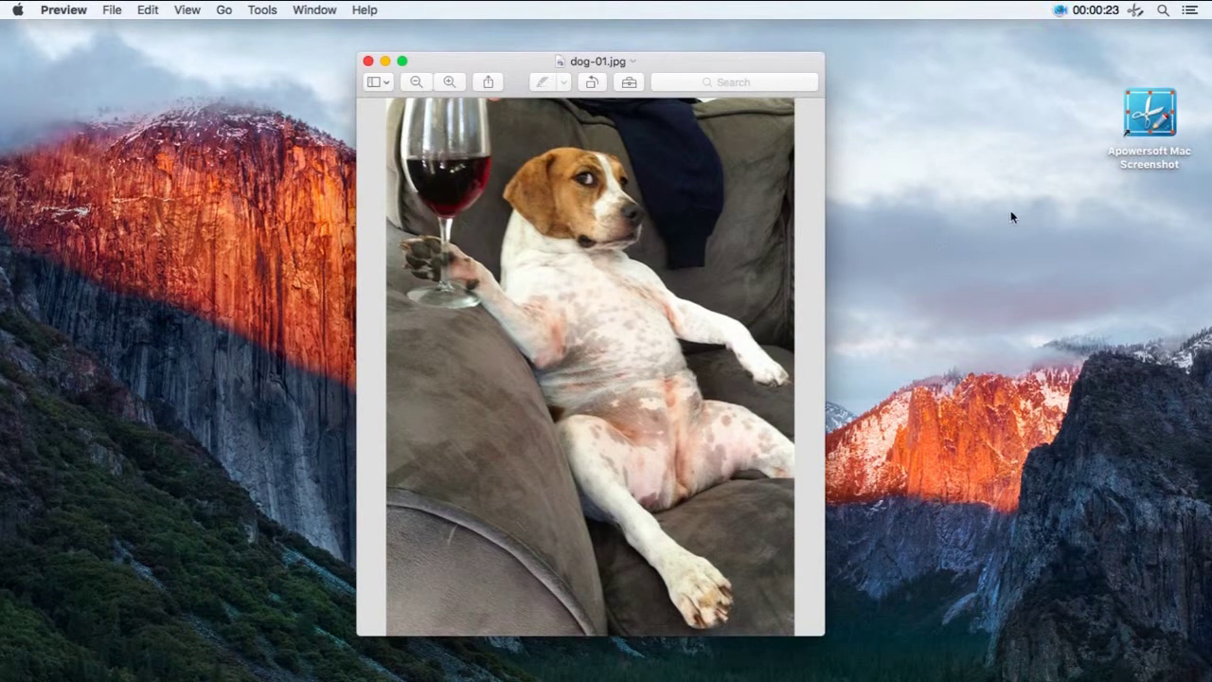
# Step: Start a Regional screenshot and drag its rectangle around the dog photo
pyautogui.click(1136, 11)
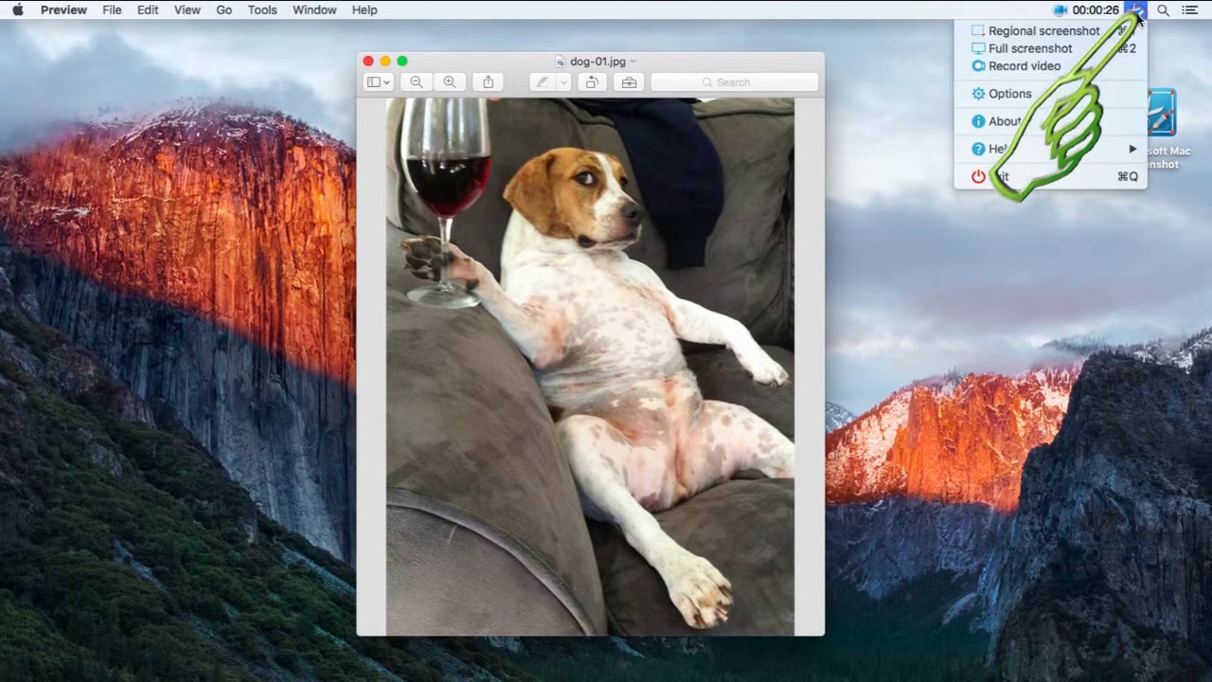
pyautogui.click(1022, 31)
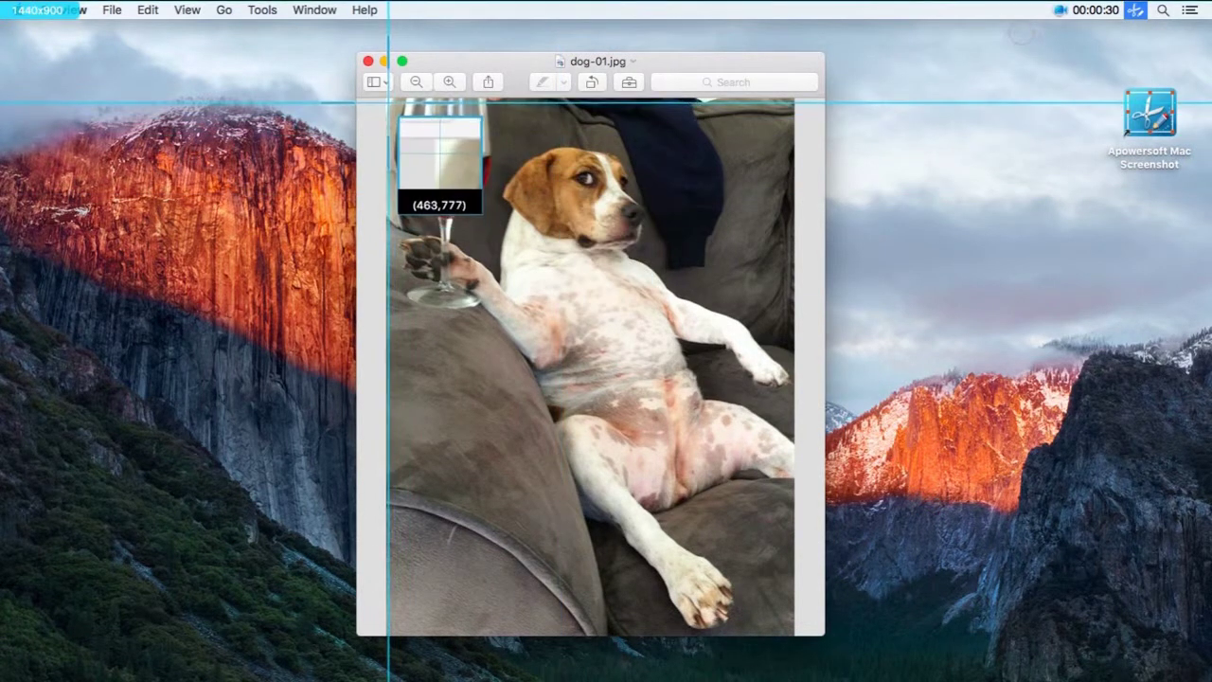
pyautogui.moveTo(388, 102); pyautogui.dragTo(794, 526)
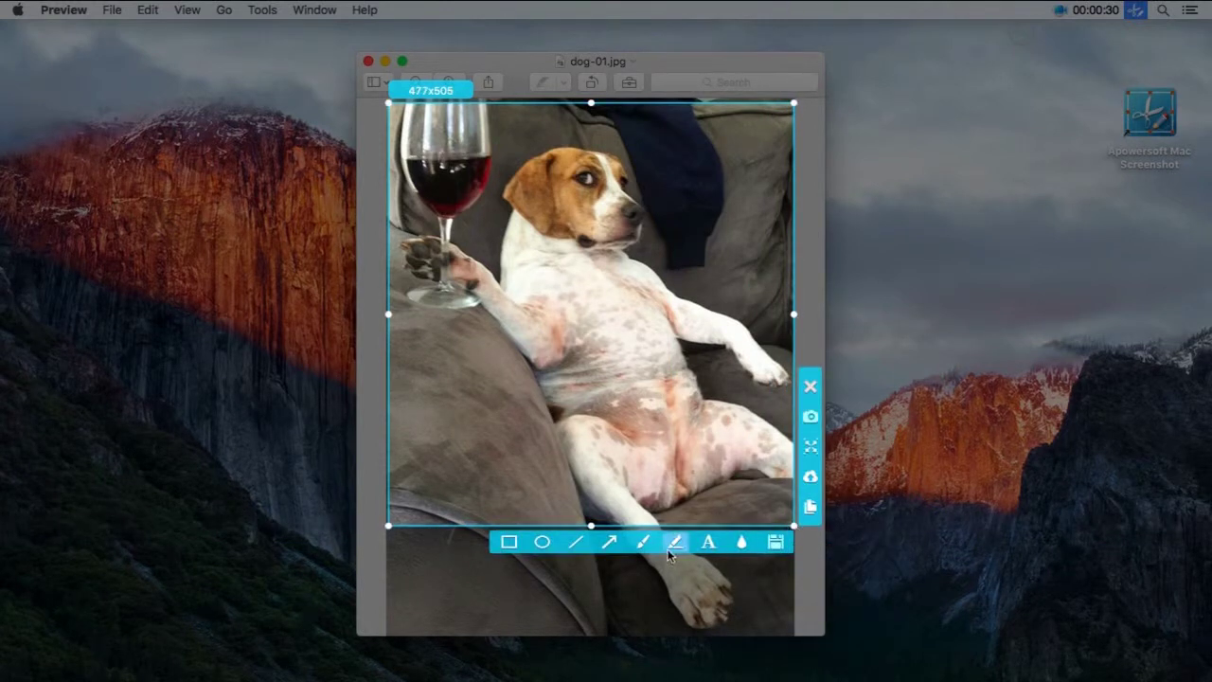
# Step: Draw a red box across the dog's belly with the rectangle tool
pyautogui.click(611, 543)
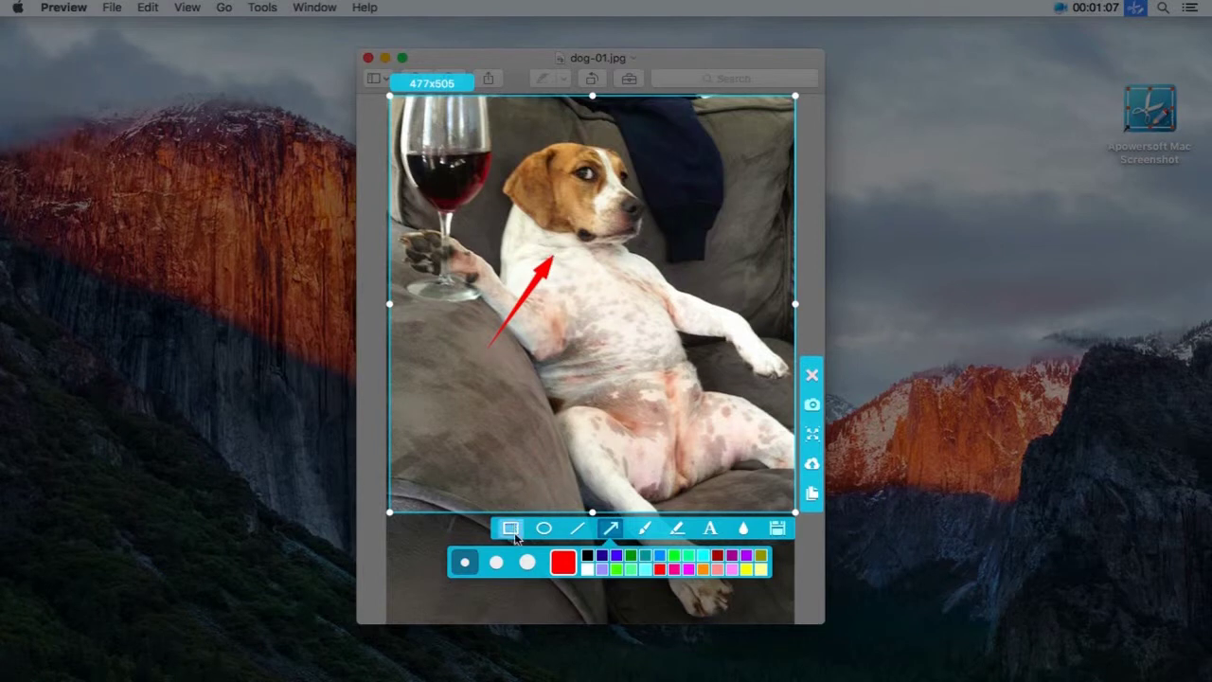
pyautogui.click(512, 532)
pyautogui.moveTo(615, 453); pyautogui.dragTo(767, 443)
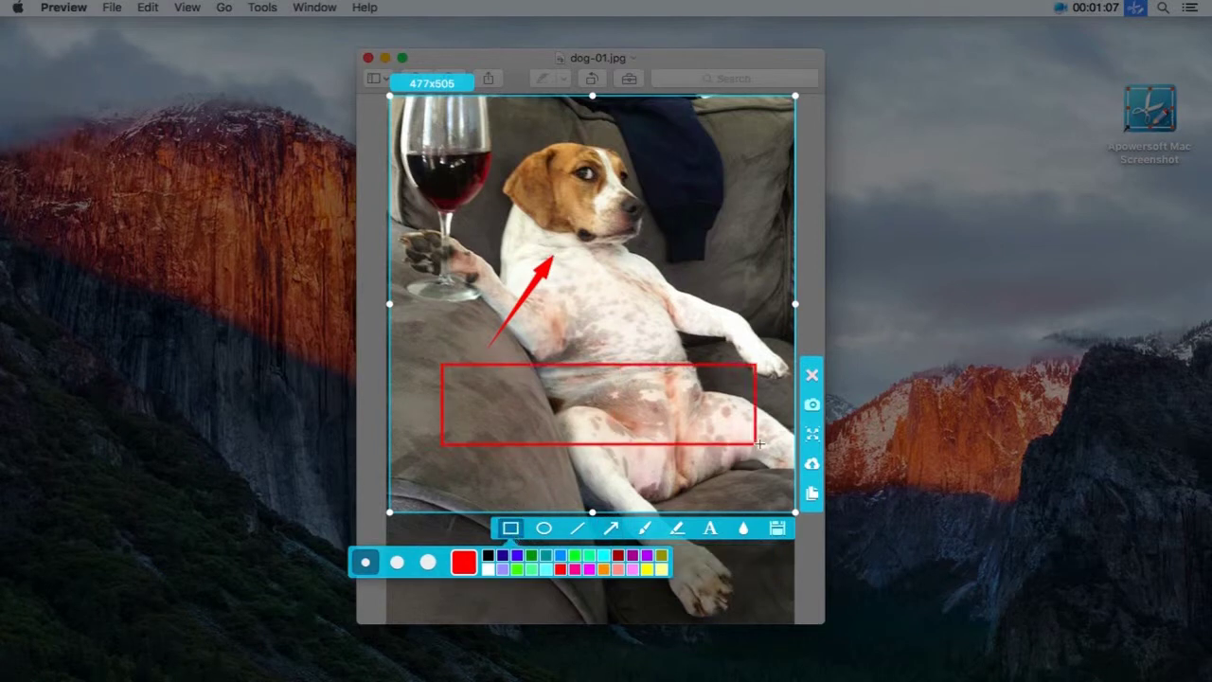
# Step: Choose the Text tool and set its font size to 48
pyautogui.click(711, 527)
pyautogui.click(616, 566)
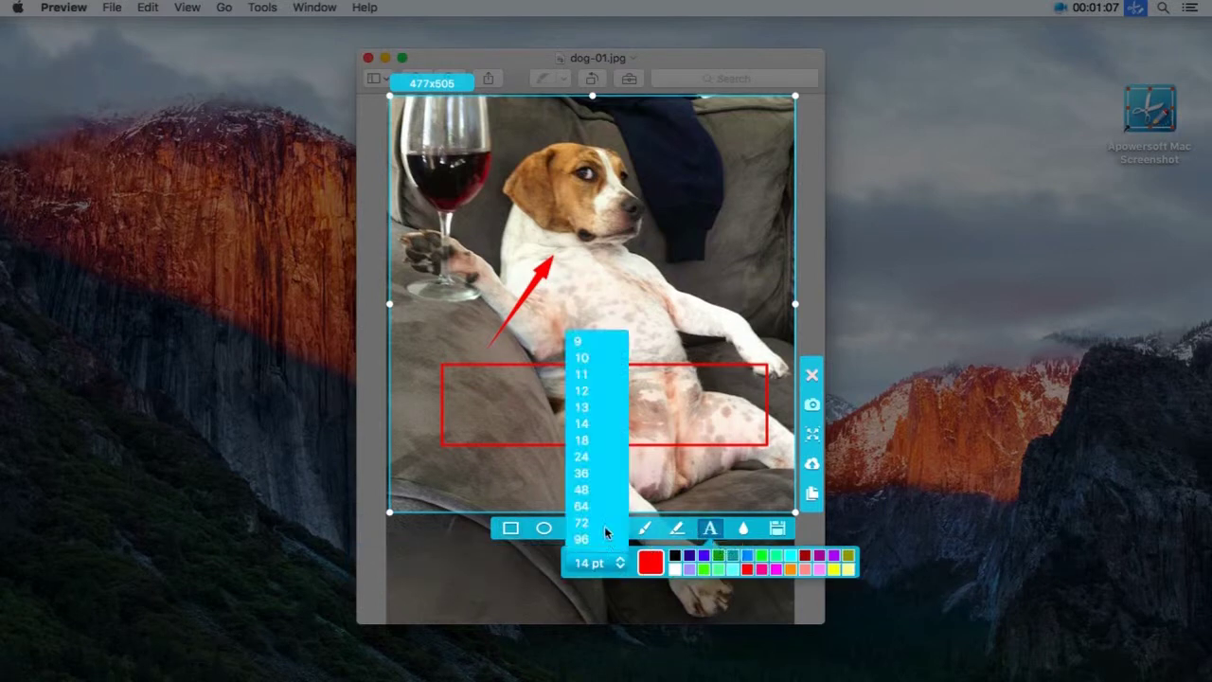
pyautogui.click(581, 490)
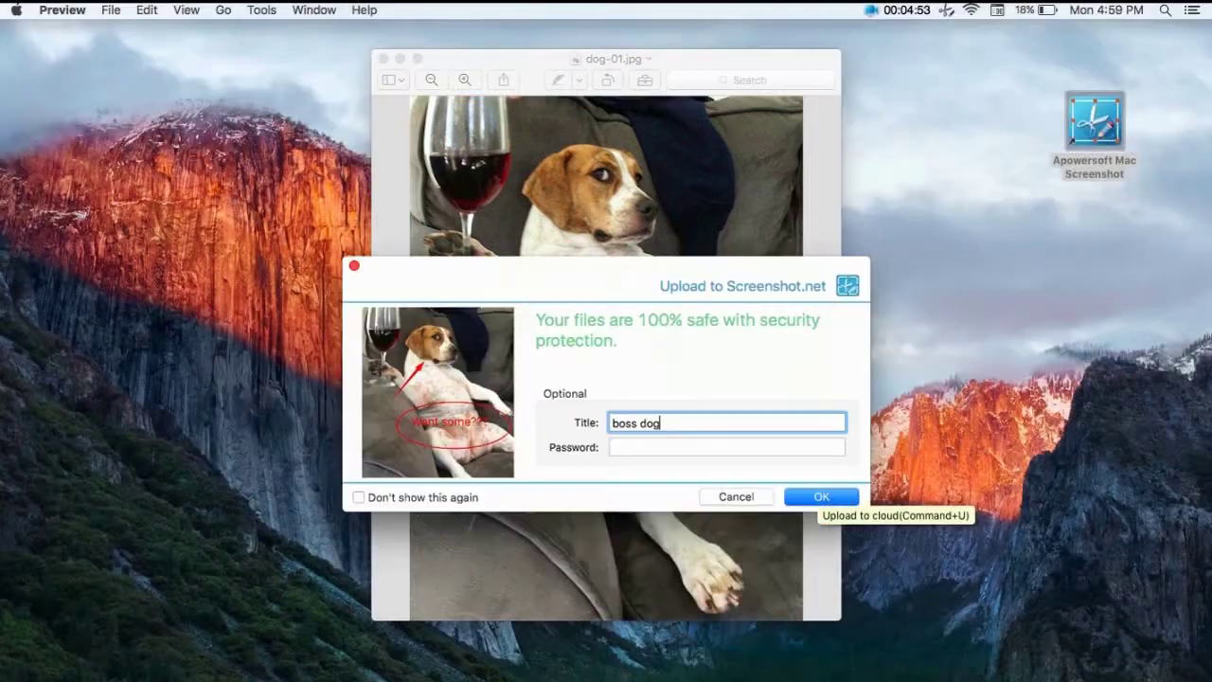
# Step: Move on to the password field in the Upload to Screenshot.net dialog
pyautogui.click(688, 451)
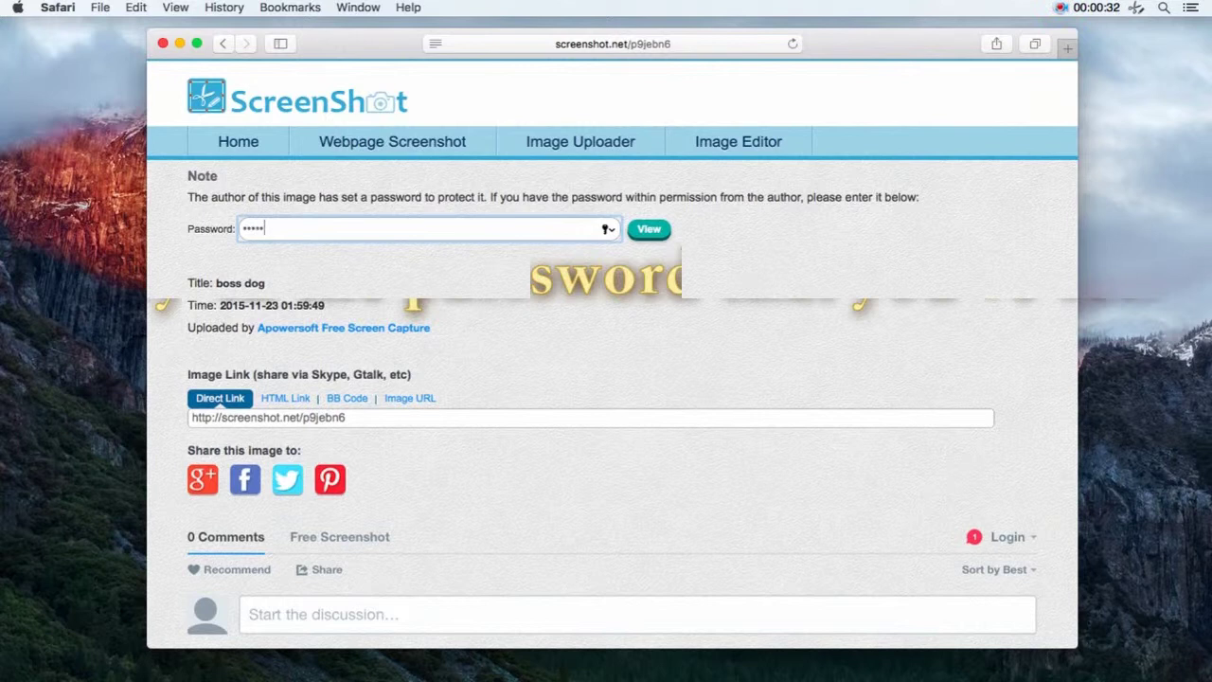
# Step: Unlock the image page, view HTML Link, BB Code and Image URL, then return to Direct Link
pyautogui.click(649, 237)
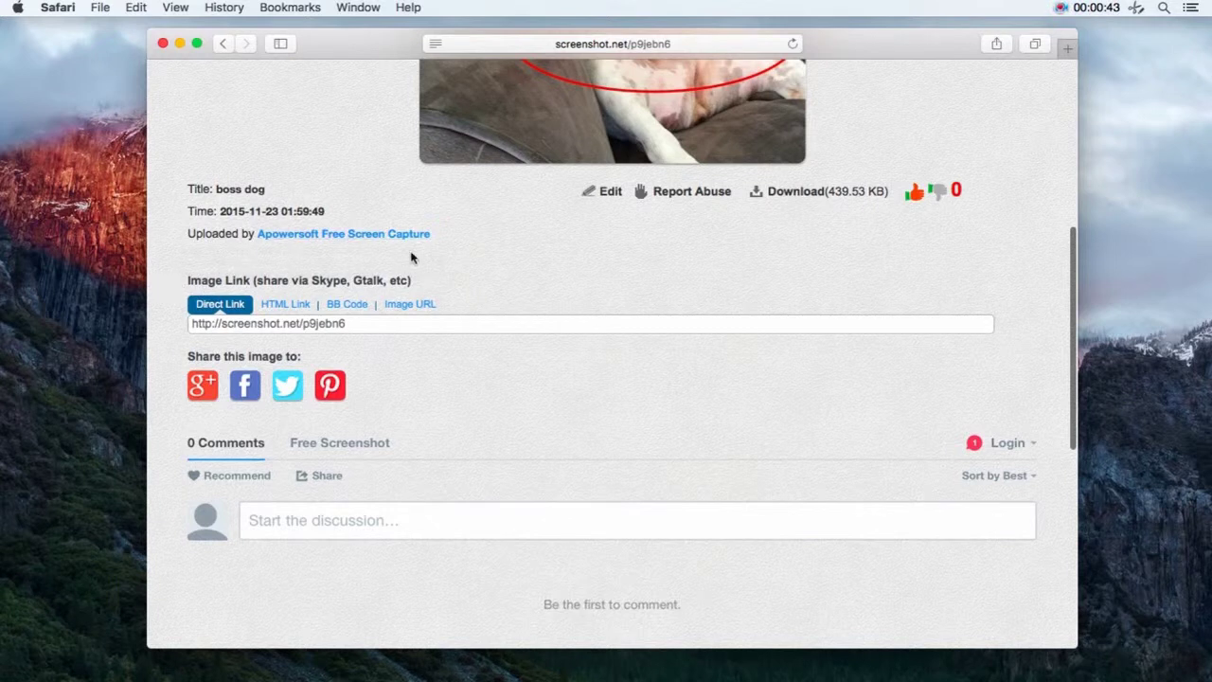
pyautogui.click(285, 304)
pyautogui.click(347, 304)
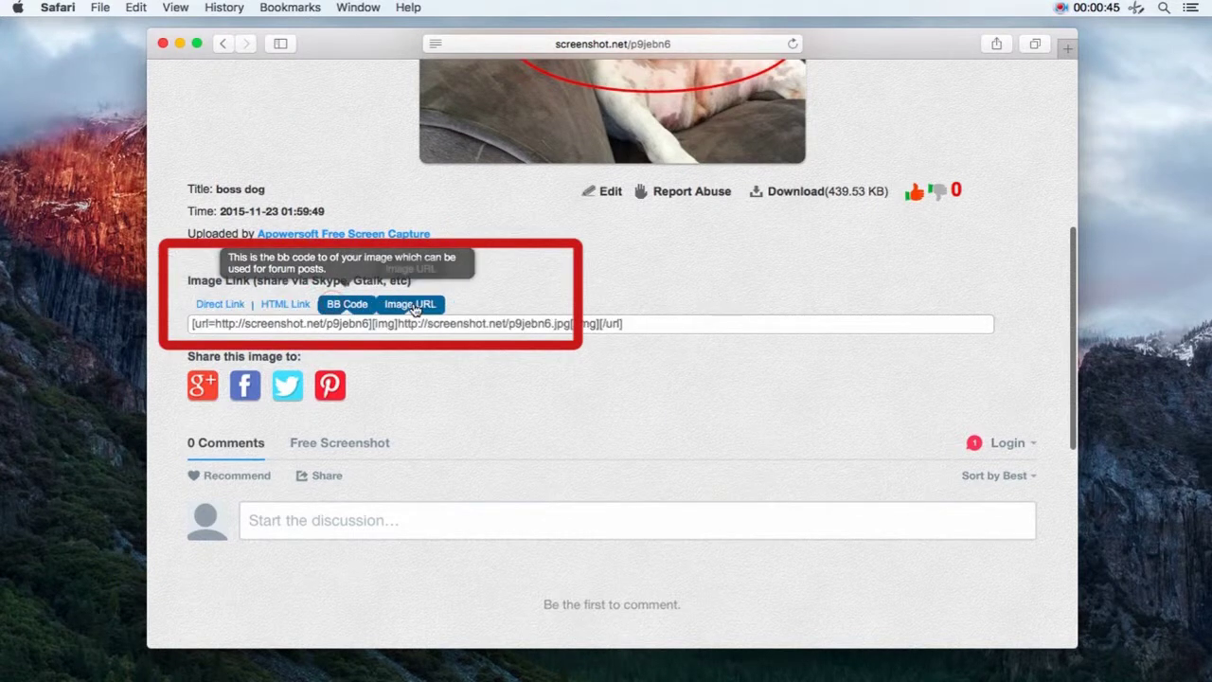
pyautogui.click(411, 304)
pyautogui.click(219, 304)
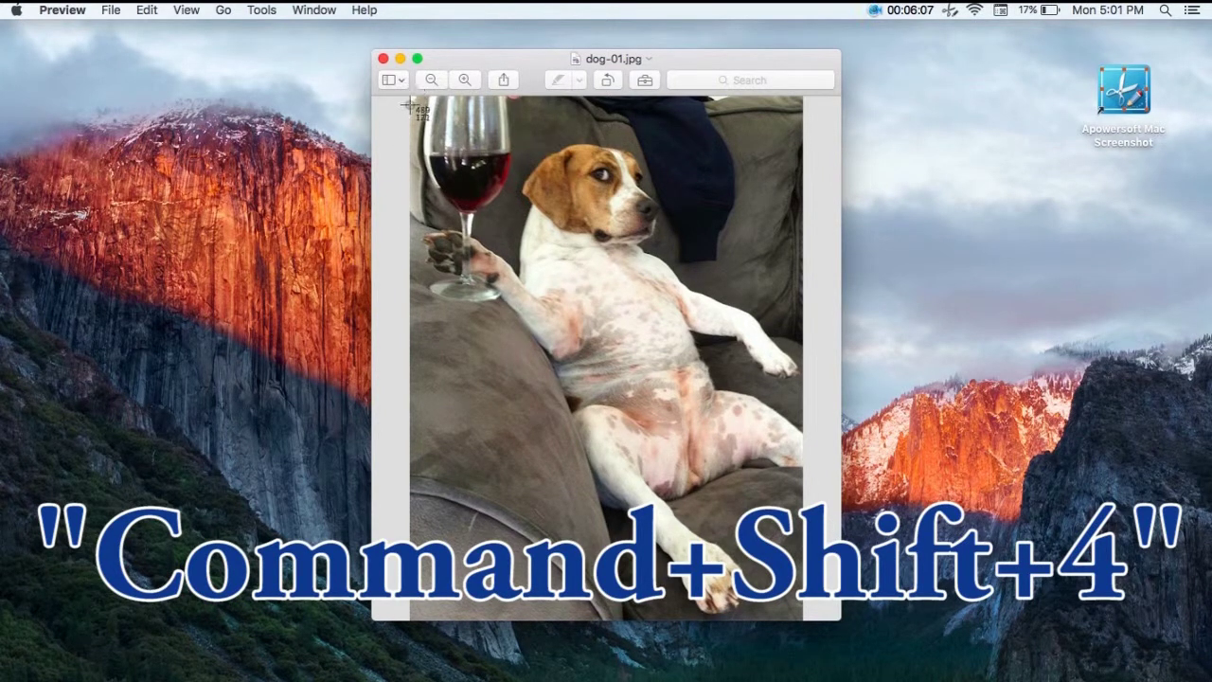
# Step: Capture a region of the dog photo and reposition the new screenshot file on the desktop
pyautogui.moveTo(410, 105)
pyautogui.mouseDown()
pyautogui.moveTo(803, 495)
pyautogui.moveTo(804, 480)
pyautogui.moveTo(802, 493)
pyautogui.mouseUp()
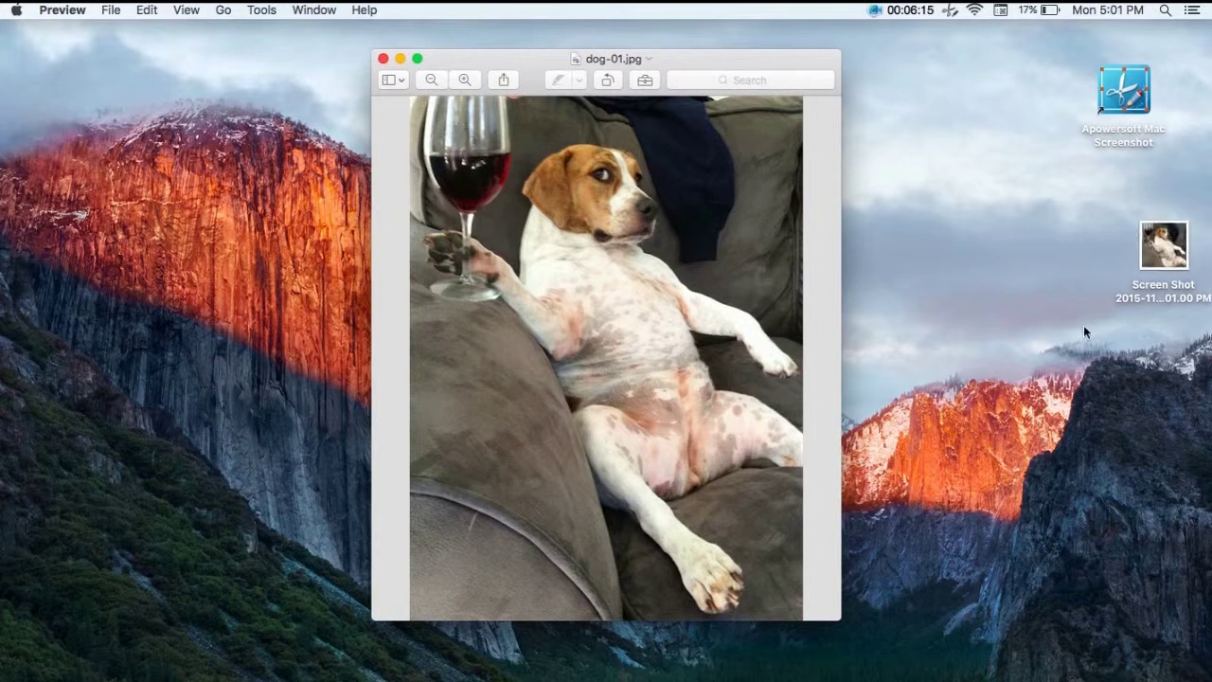
pyautogui.moveTo(1163, 241); pyautogui.dragTo(1127, 201)
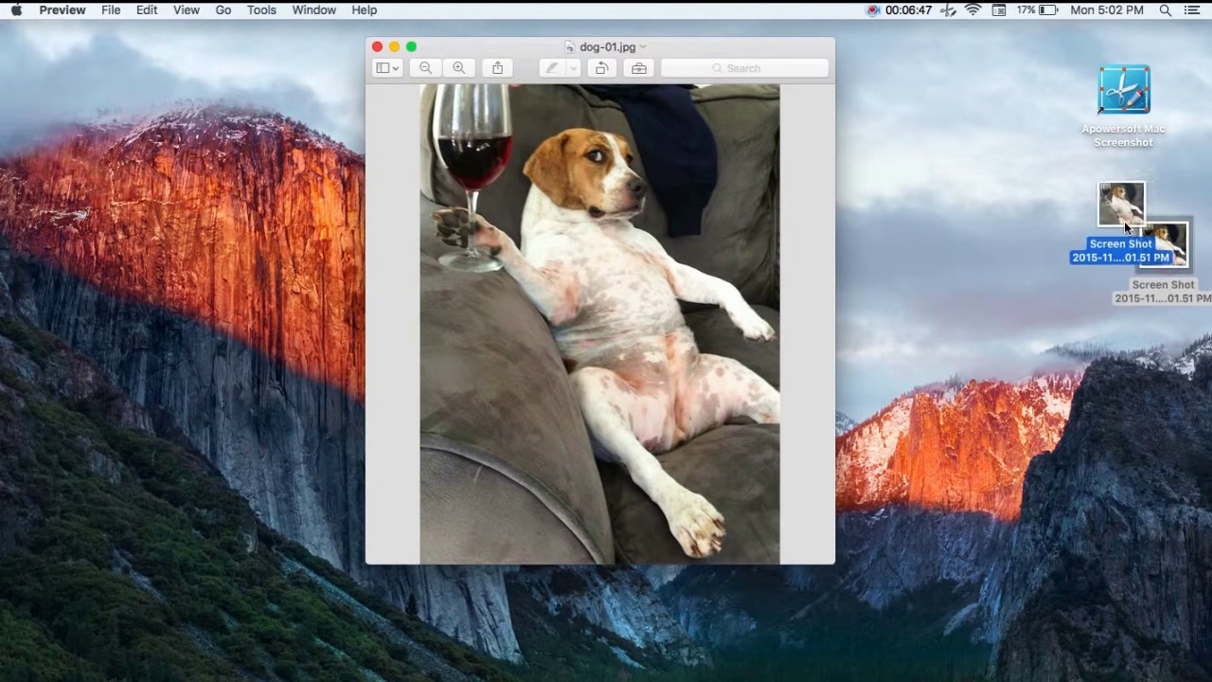
pyautogui.moveTo(1140, 244); pyautogui.dragTo(1124, 221)
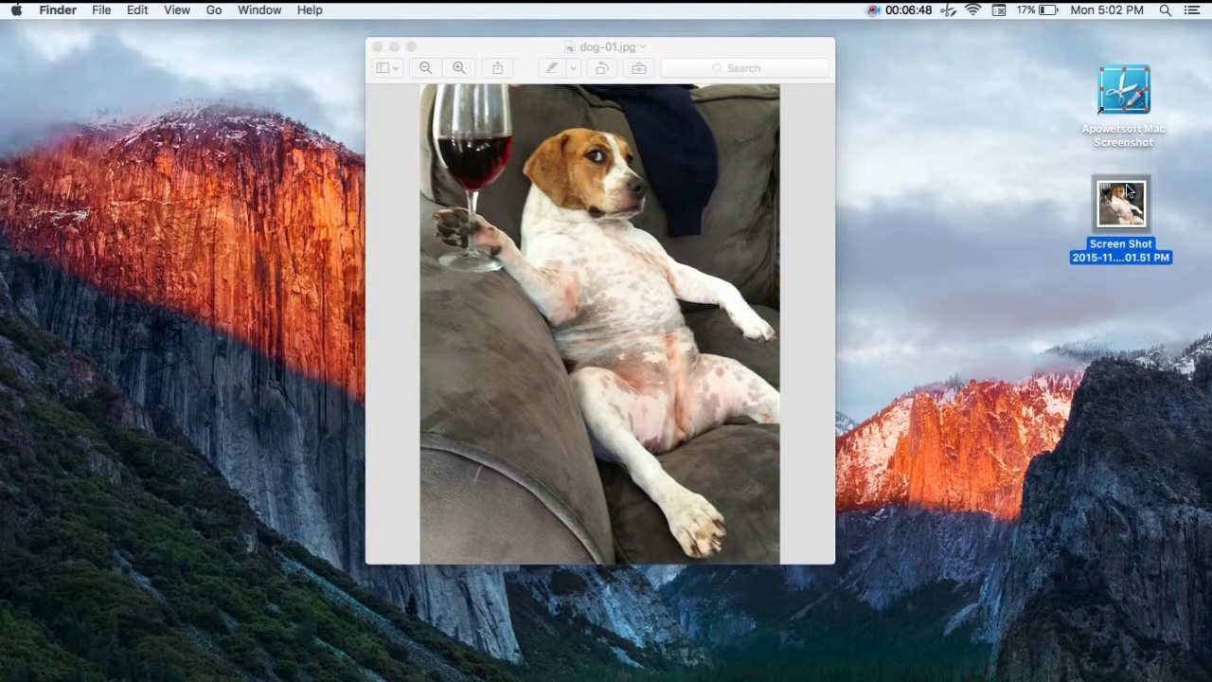
# Step: Open the new screenshot in Preview, shift its window right, then close it
pyautogui.press('super+o')
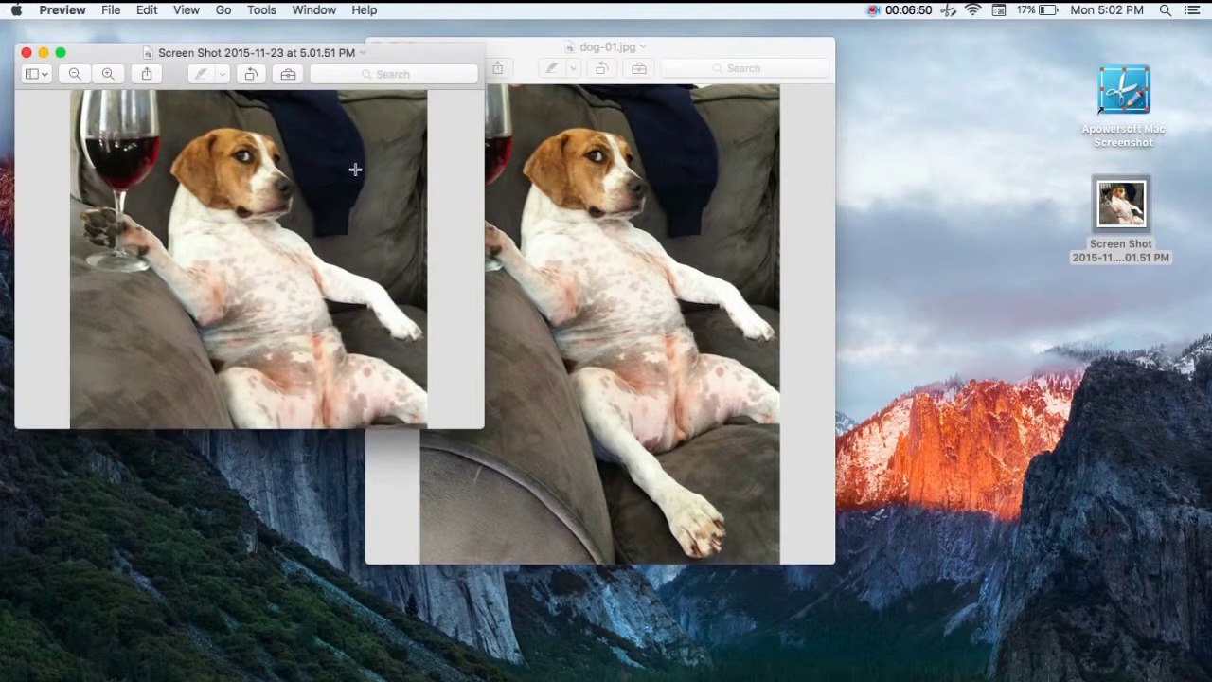
pyautogui.moveTo(303, 58); pyautogui.dragTo(438, 49)
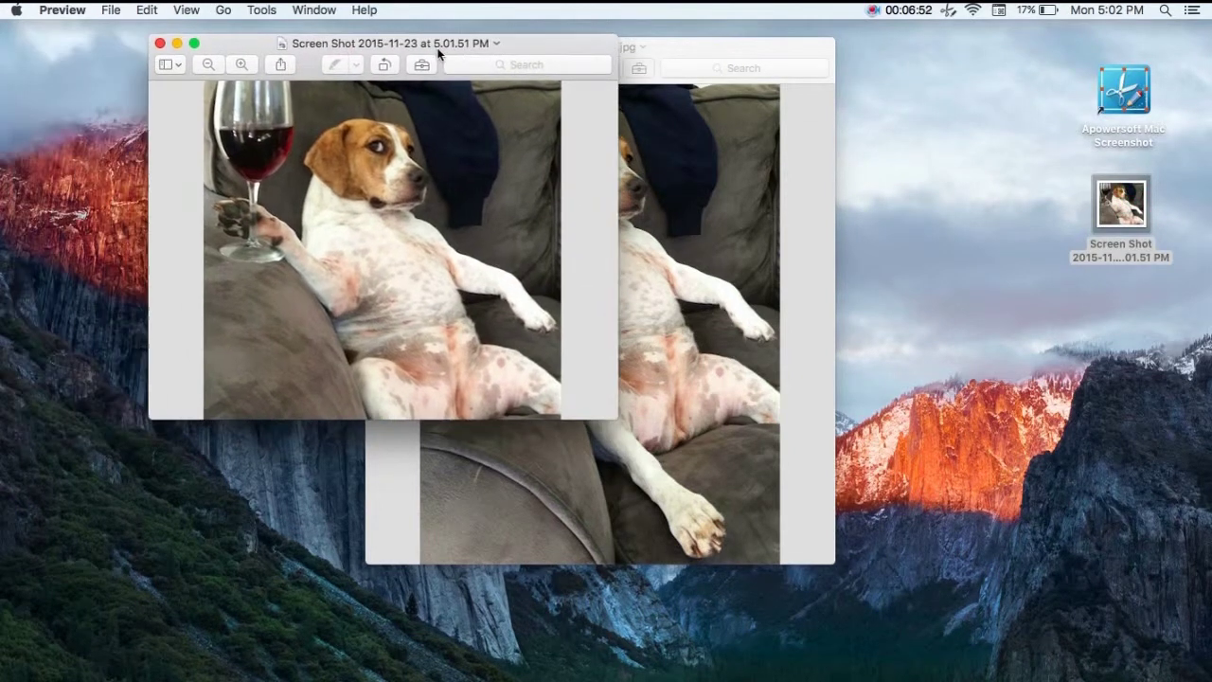
pyautogui.click(159, 45)
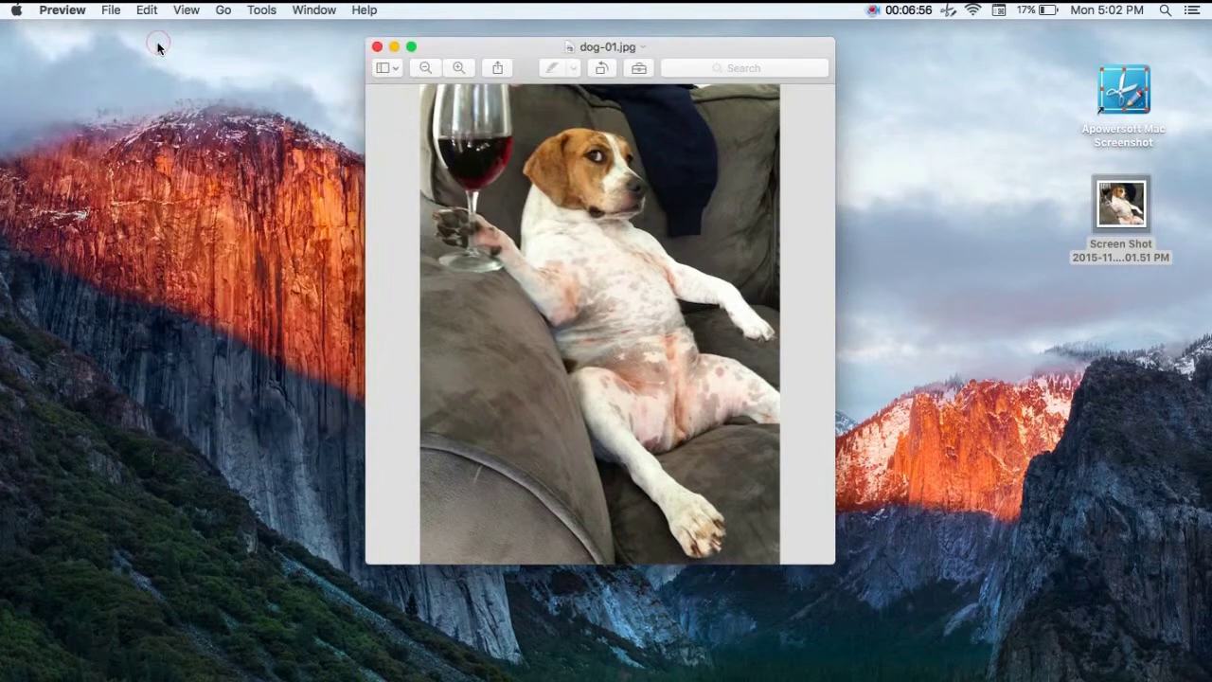
# Step: Place the 02.15 PM screenshot below the first one and open it in Preview
pyautogui.click(924, 321)
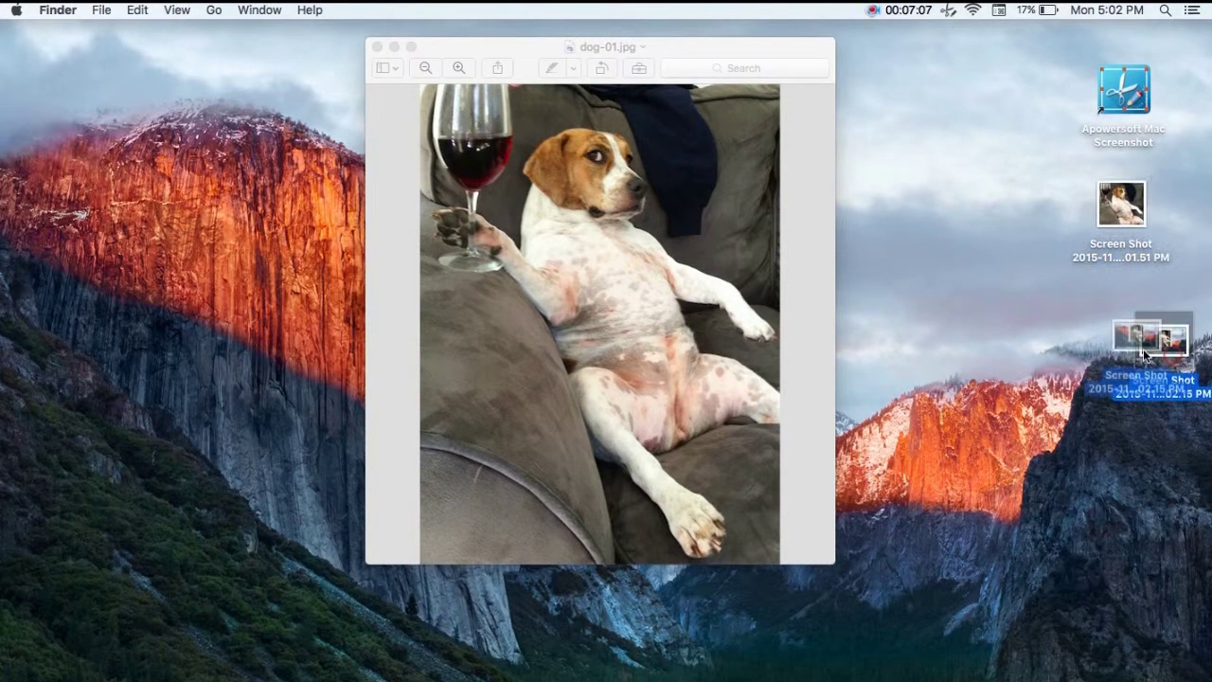
pyautogui.moveTo(1171, 375); pyautogui.dragTo(1129, 367)
pyautogui.click(1116, 493)
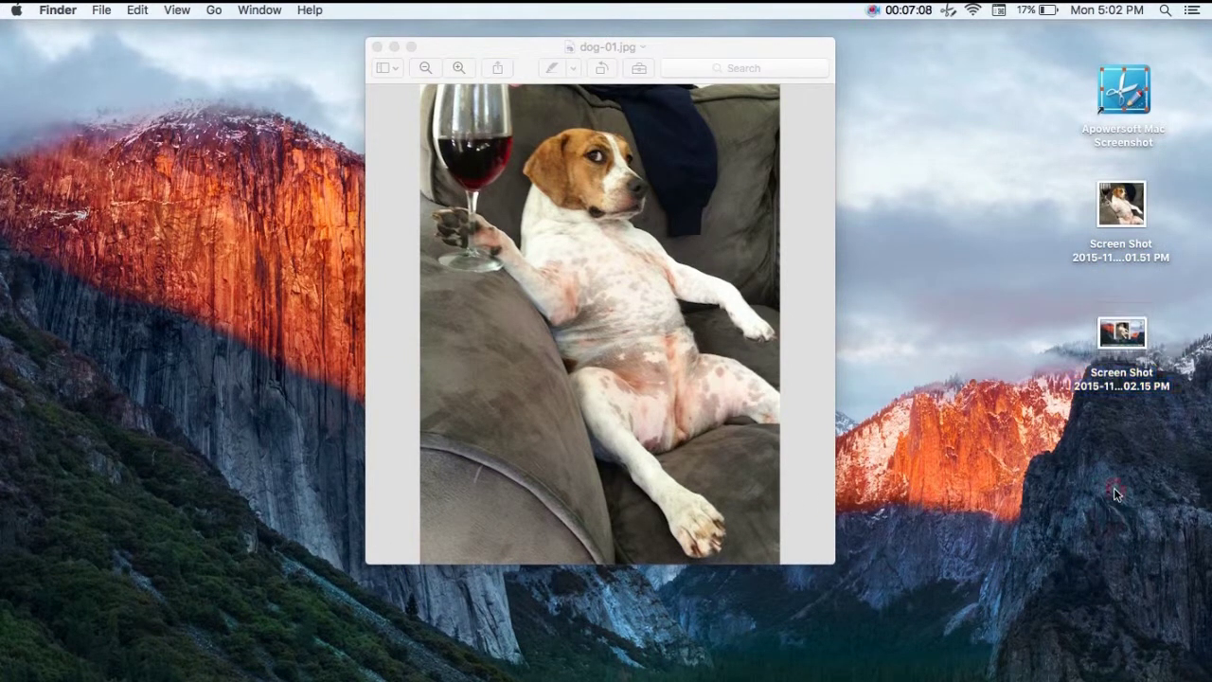
pyautogui.doubleClick(1124, 340)
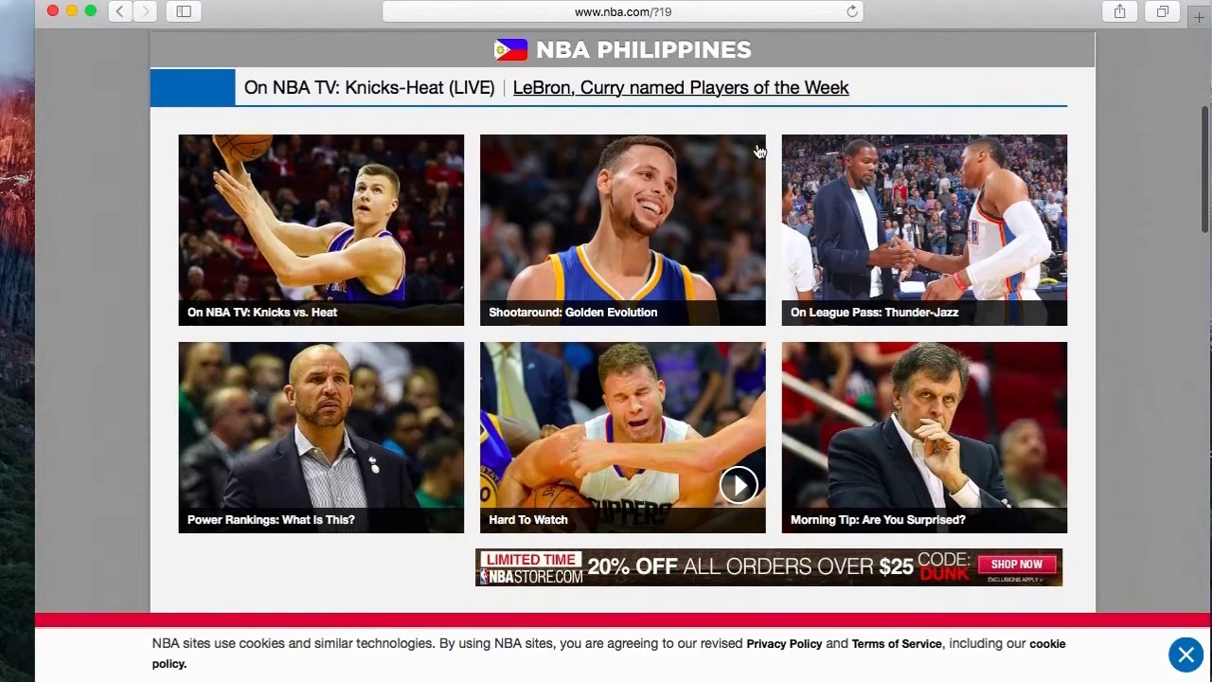
# Step: Scroll the nba.com page, select its address, and minimise Safari
pyautogui.scroll(-5, 758, 147)
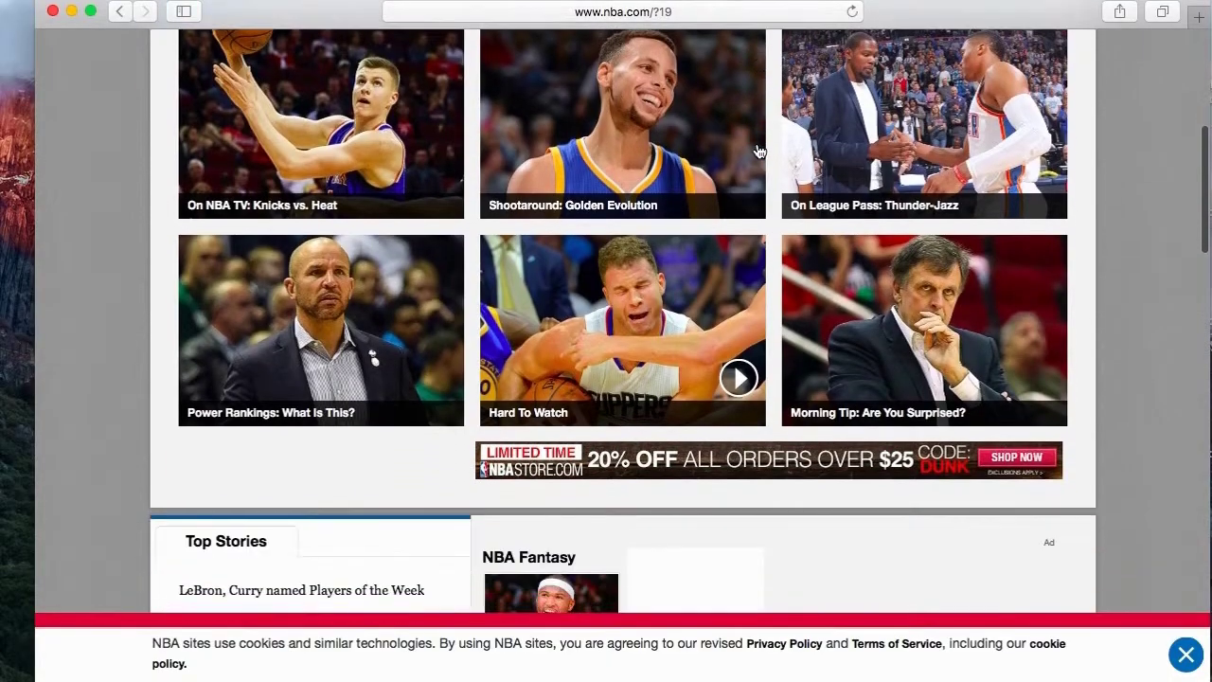
pyautogui.scroll(5, 758, 152)
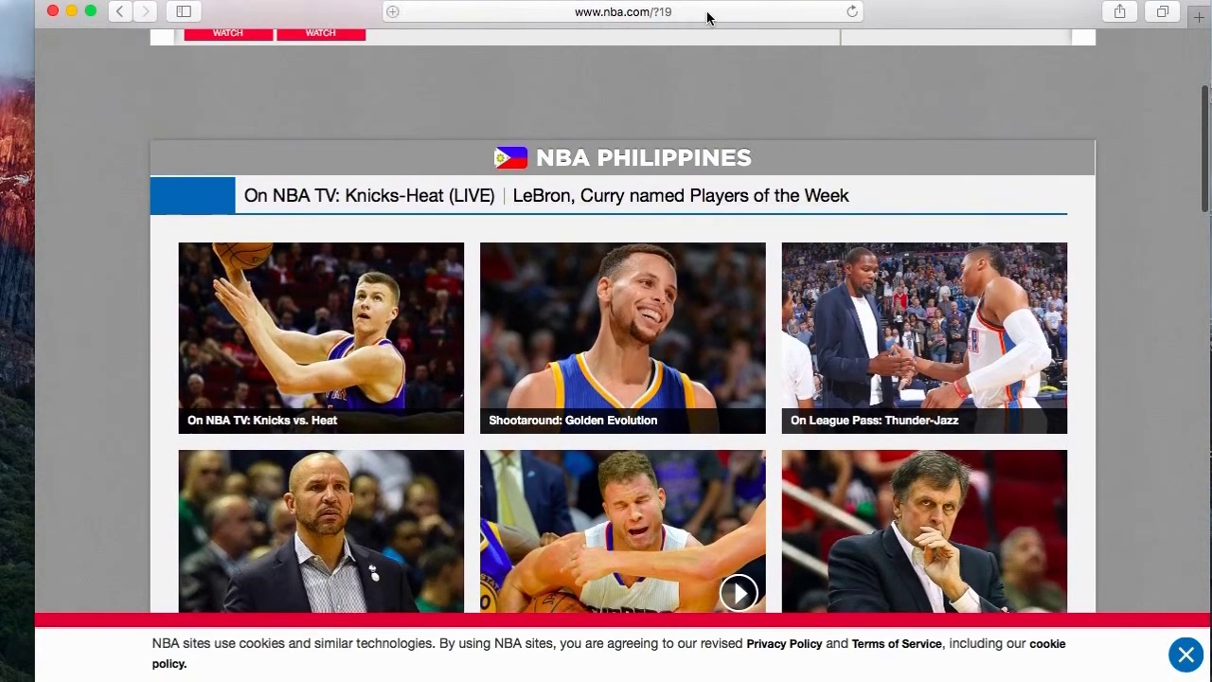
pyautogui.click(707, 12)
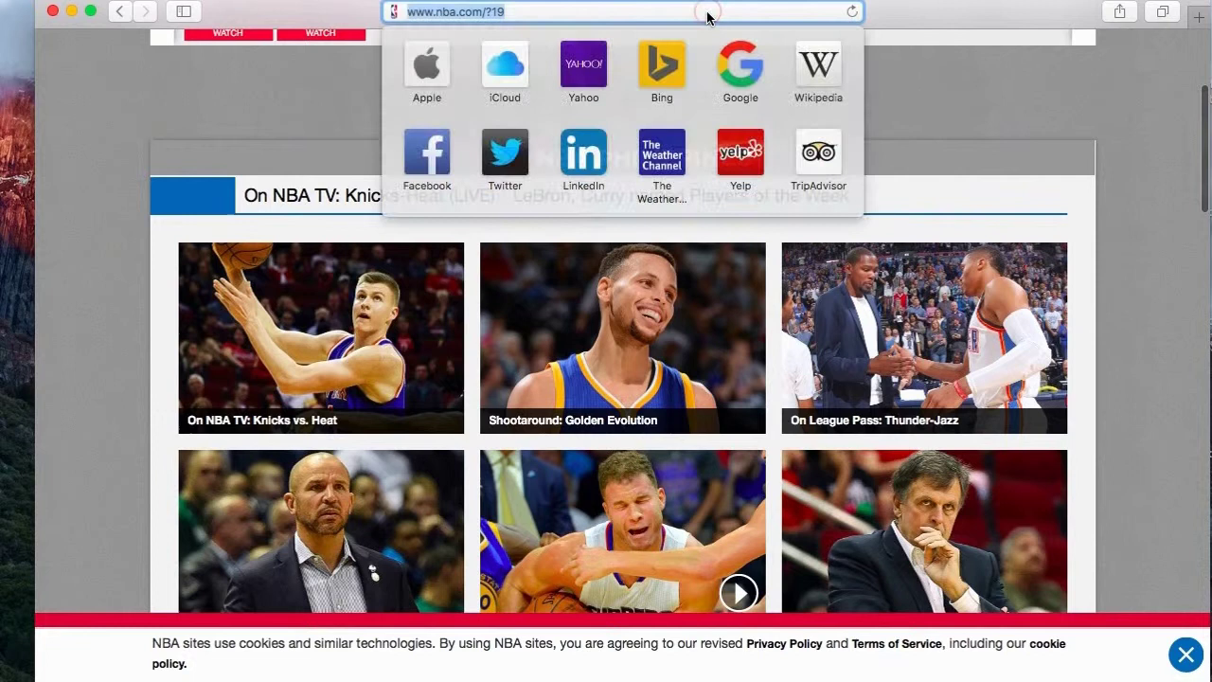
pyautogui.click(72, 11)
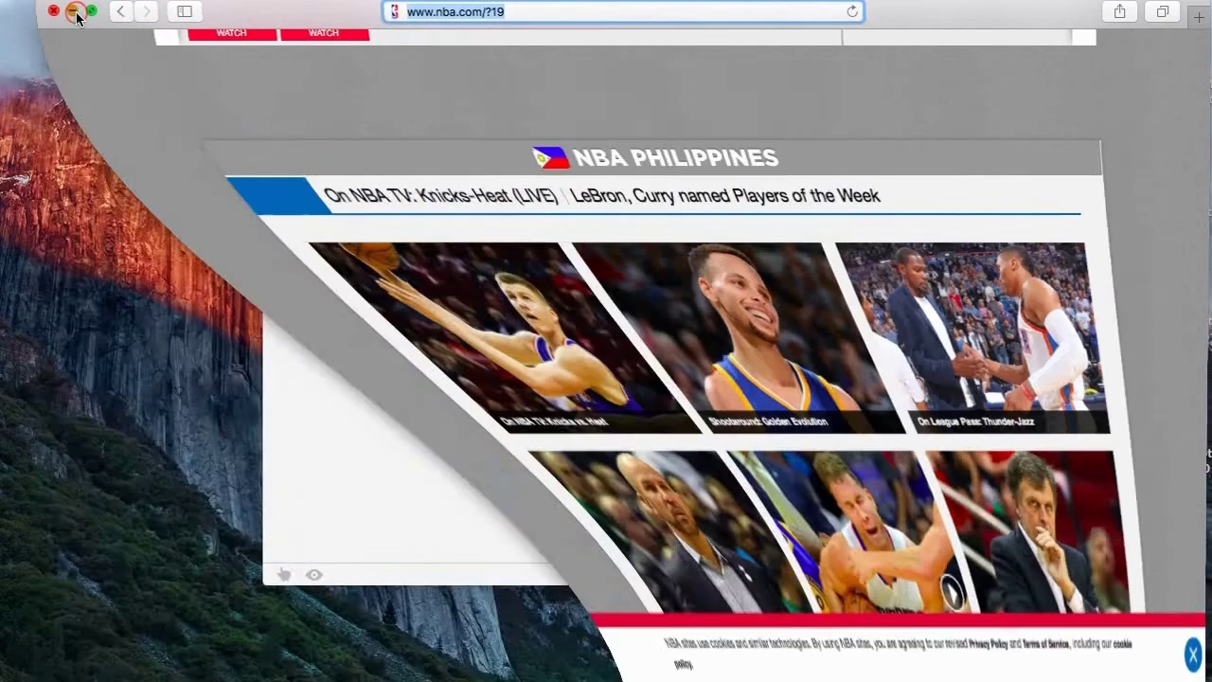
pyautogui.click(482, 184)
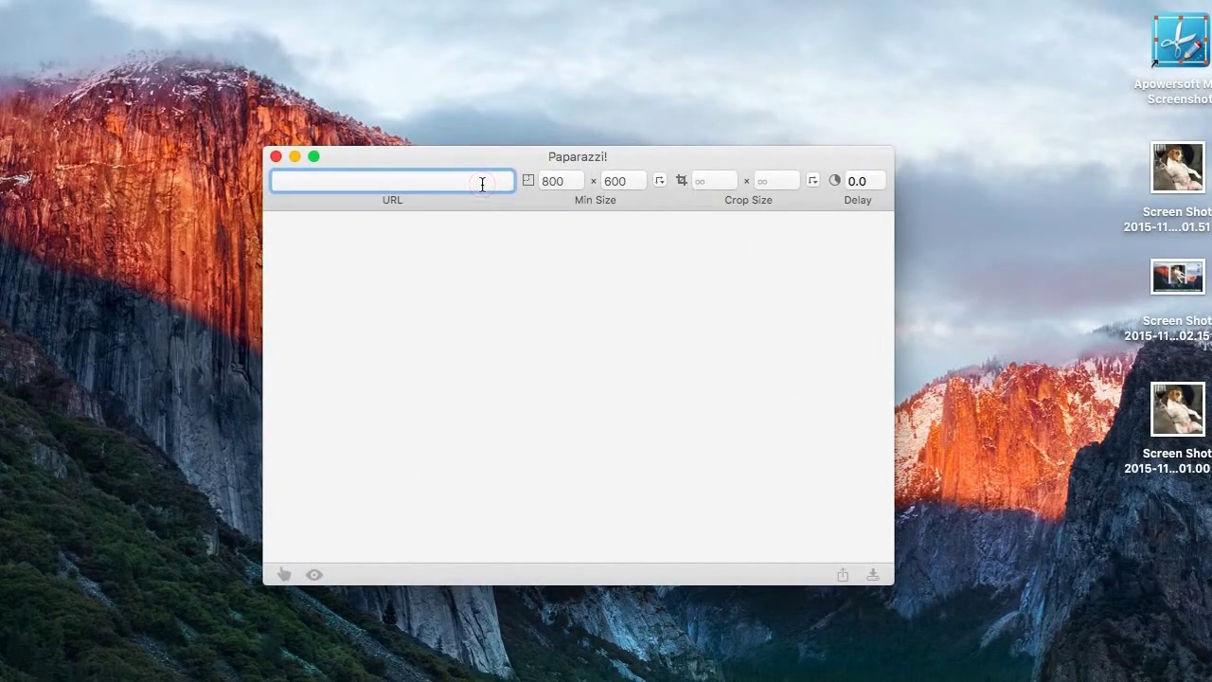
pyautogui.write('http://www.nba.com/?19')
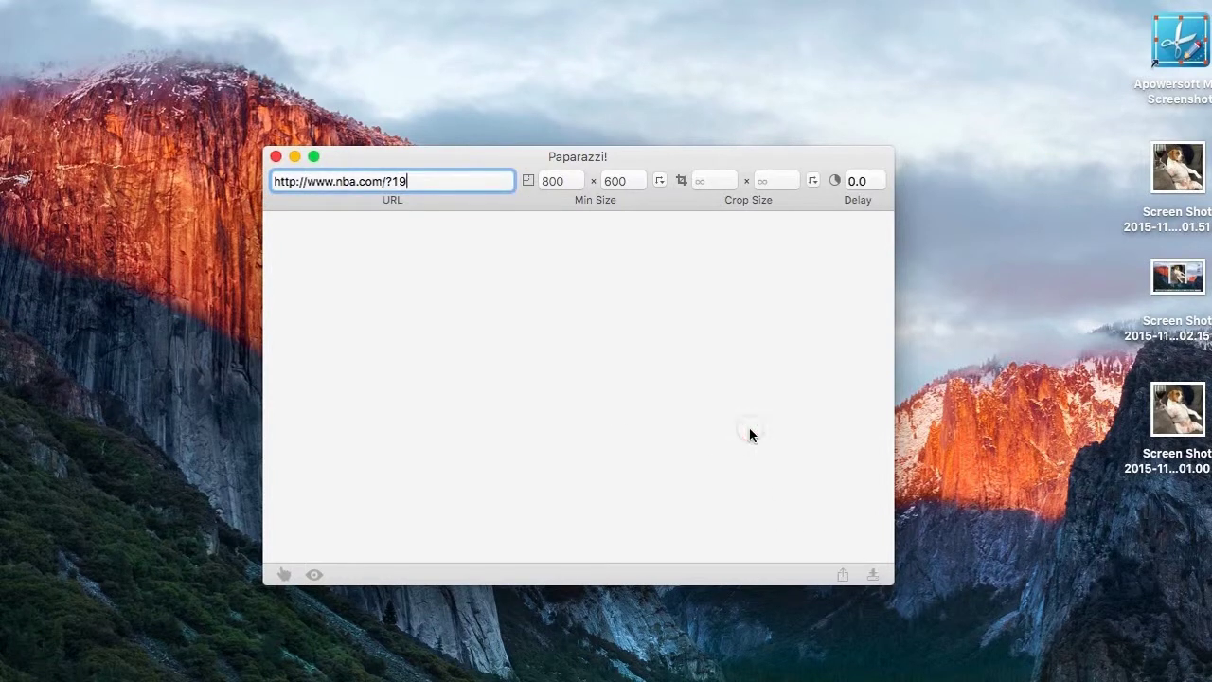
pyautogui.press('Return')
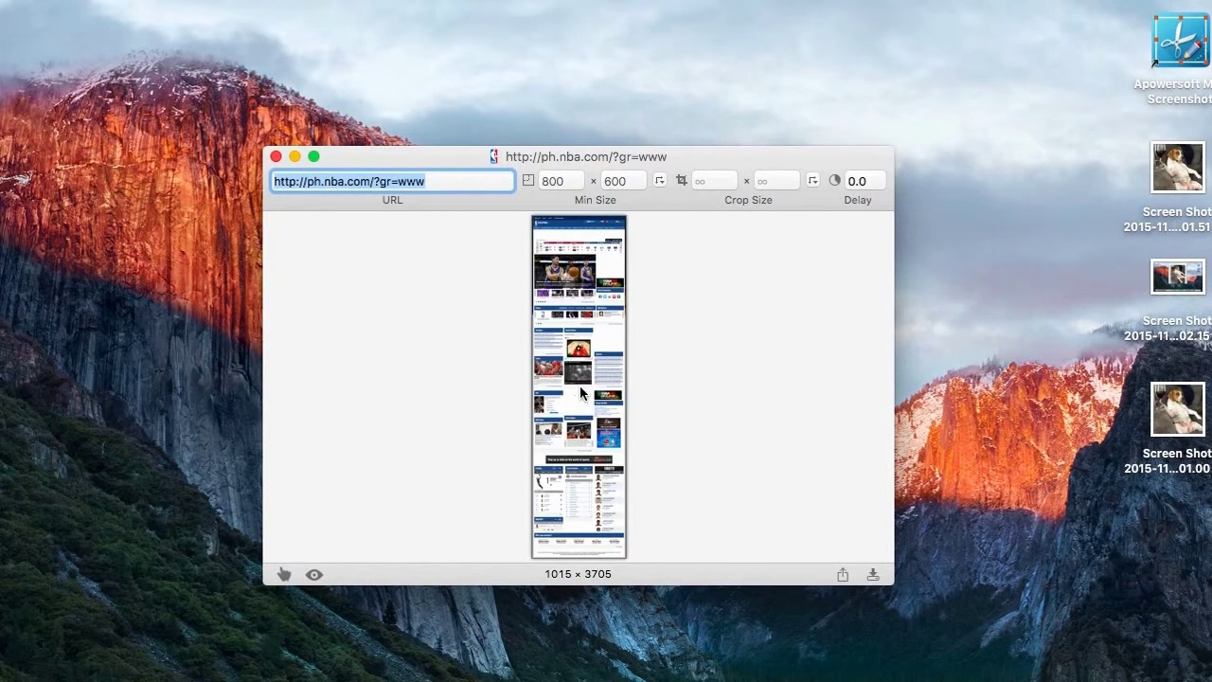
# Step: Save the page capture to the Desktop as nba-01
pyautogui.click(872, 576)
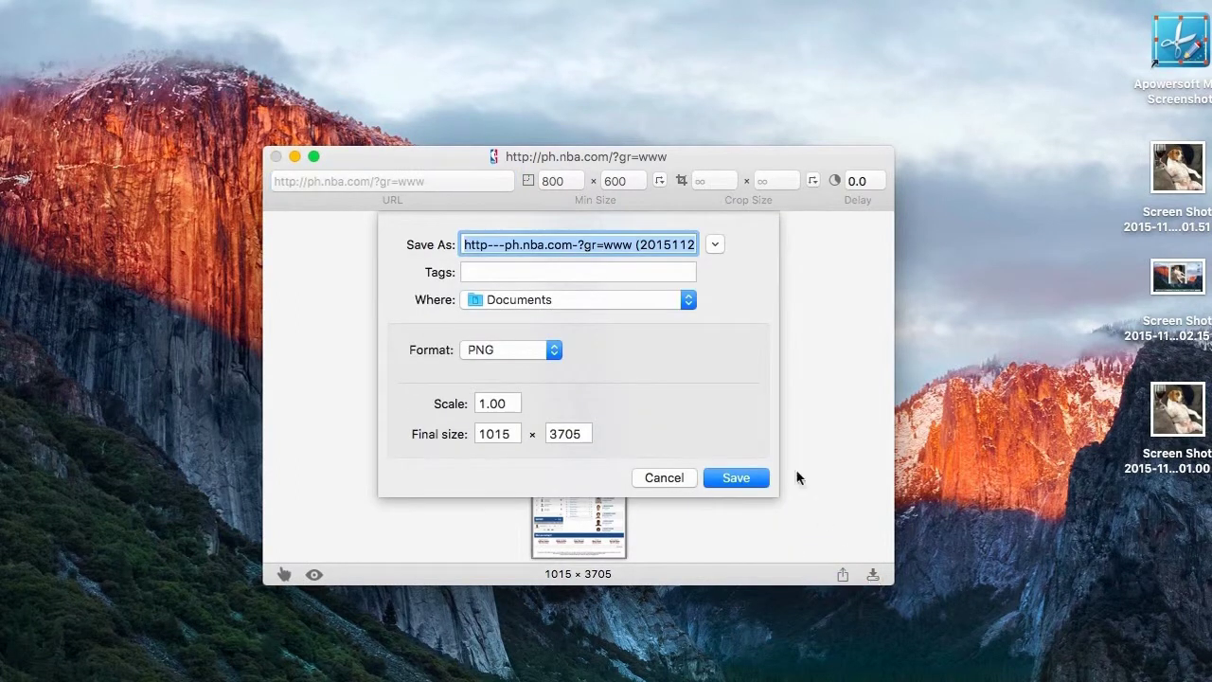
pyautogui.write('nb')
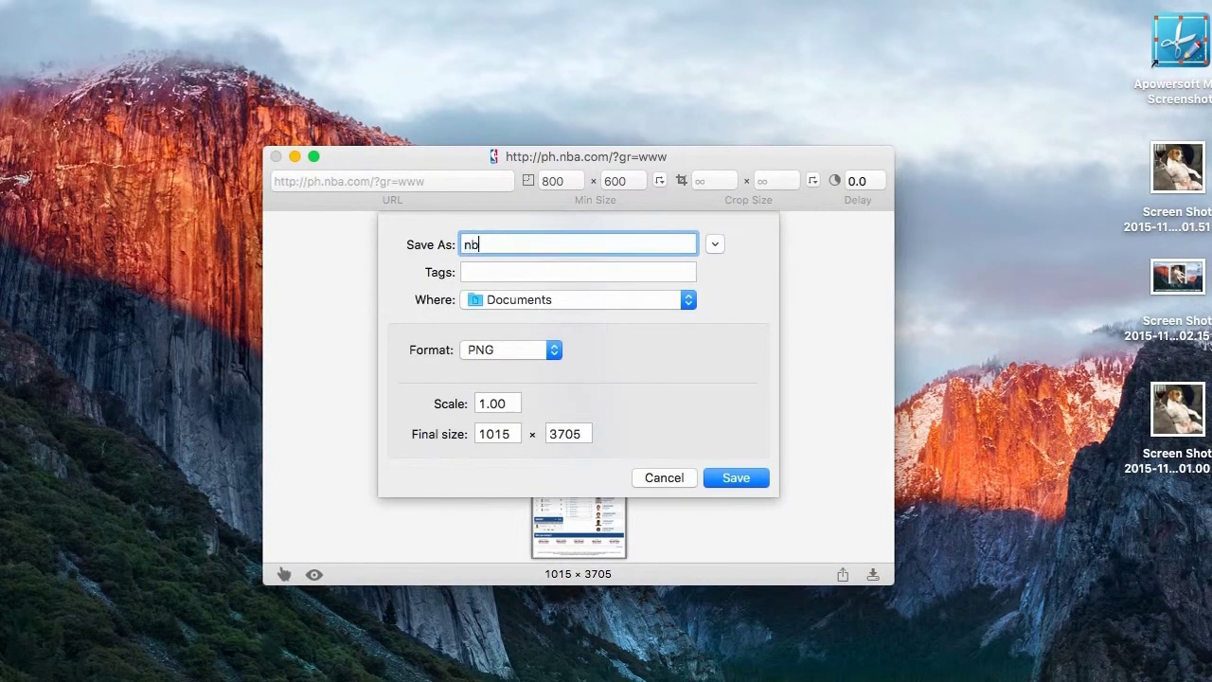
pyautogui.write('a-01')
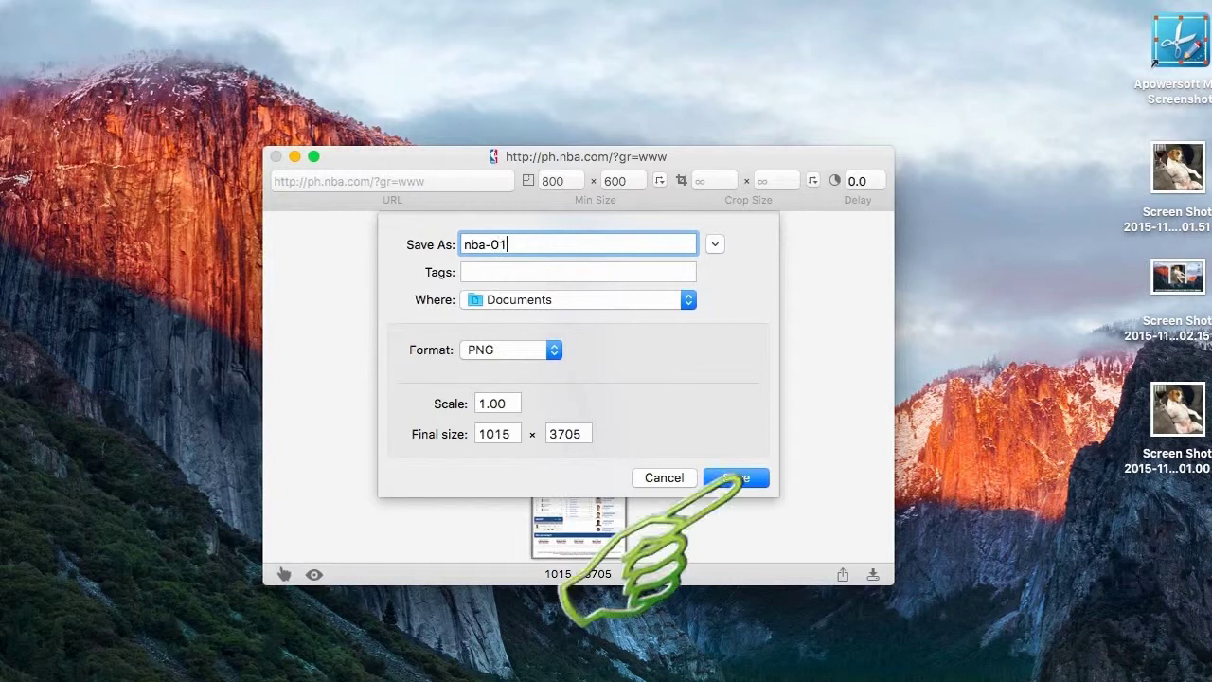
pyautogui.press('super+d')
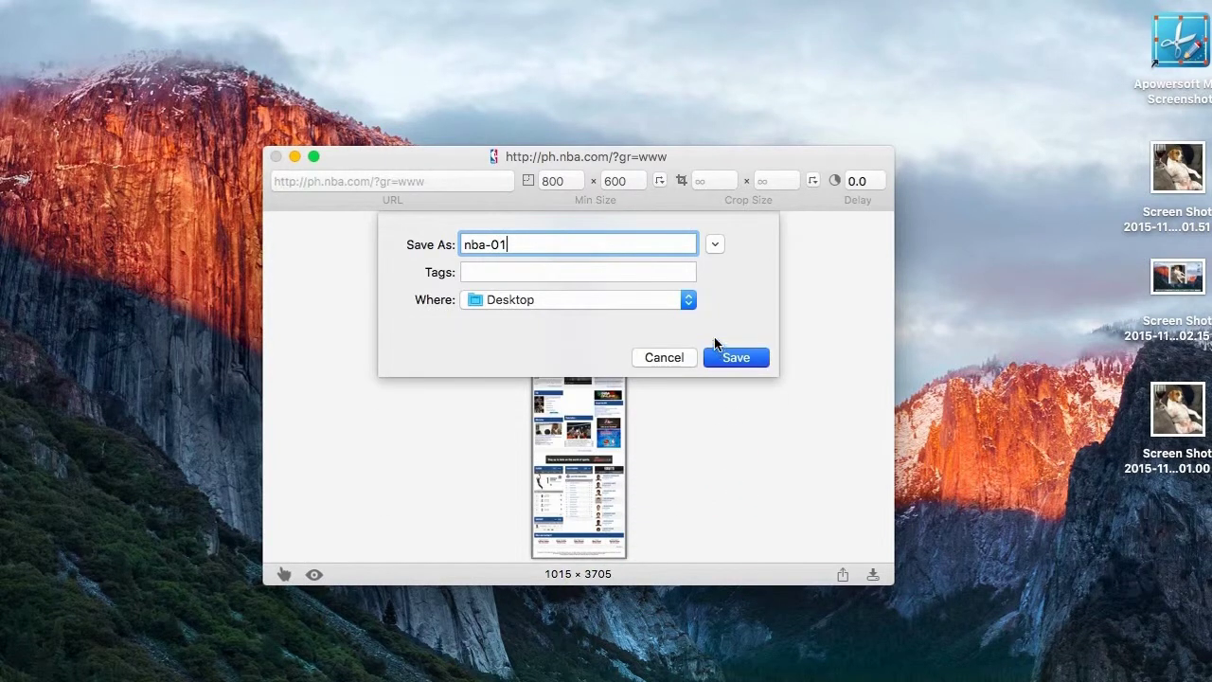
pyautogui.press('Return')
# Step: Hide Paparazzi! and open nba-01.png from the desktop
pyautogui.press('super+q')
pyautogui.click(1180, 540)
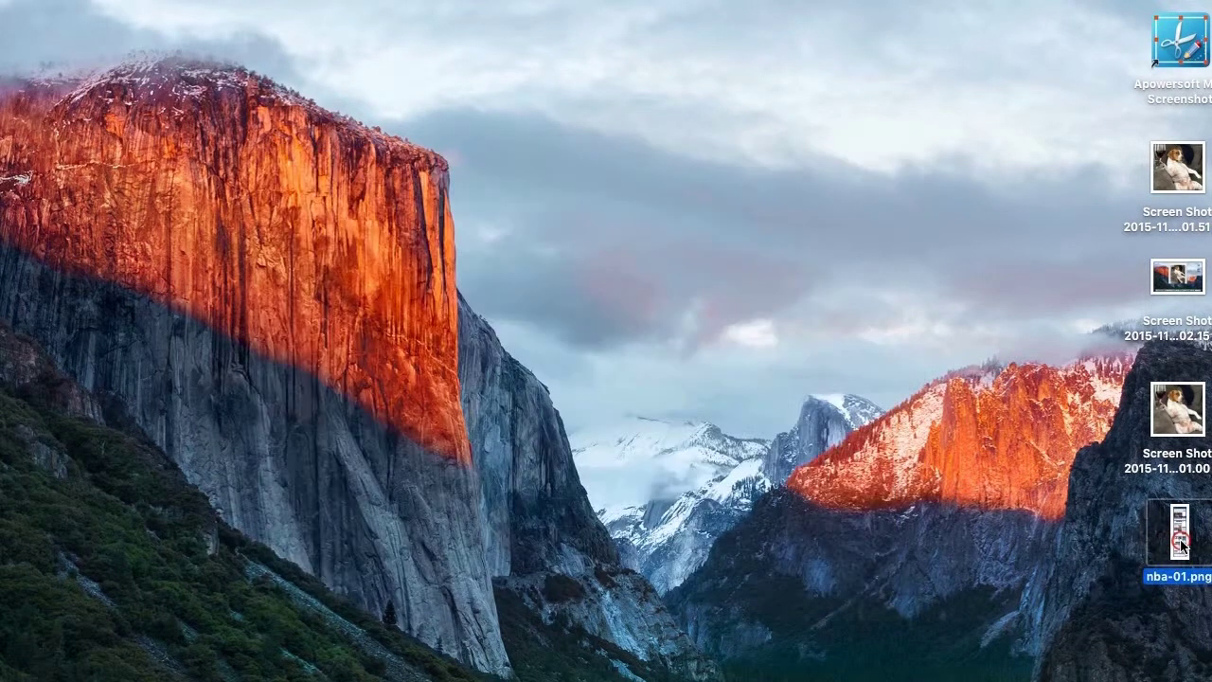
pyautogui.doubleClick(1181, 542)
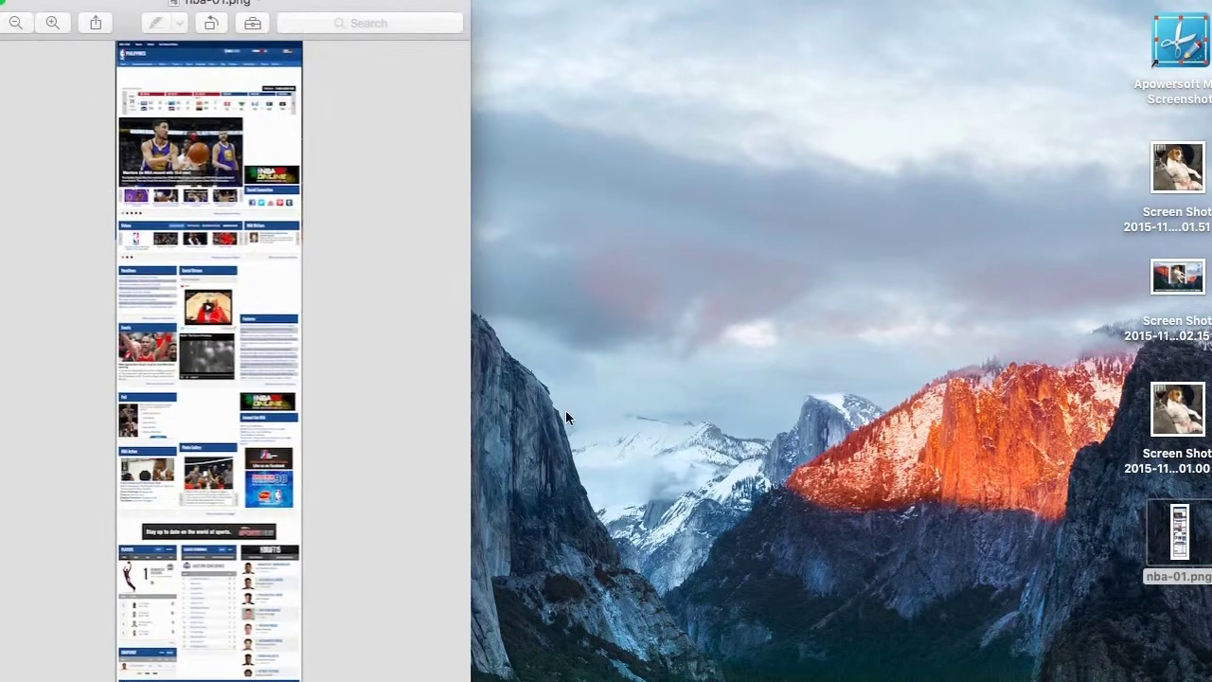